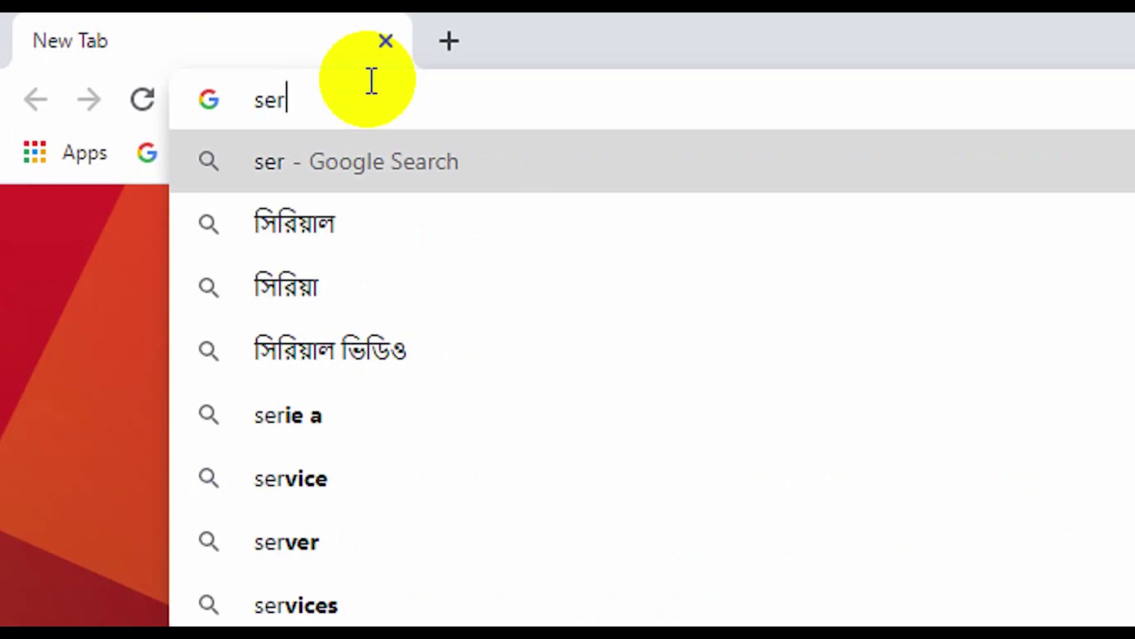
Complete the address services.nidw.gov.bd and load the Election Commission home page.
text(s)
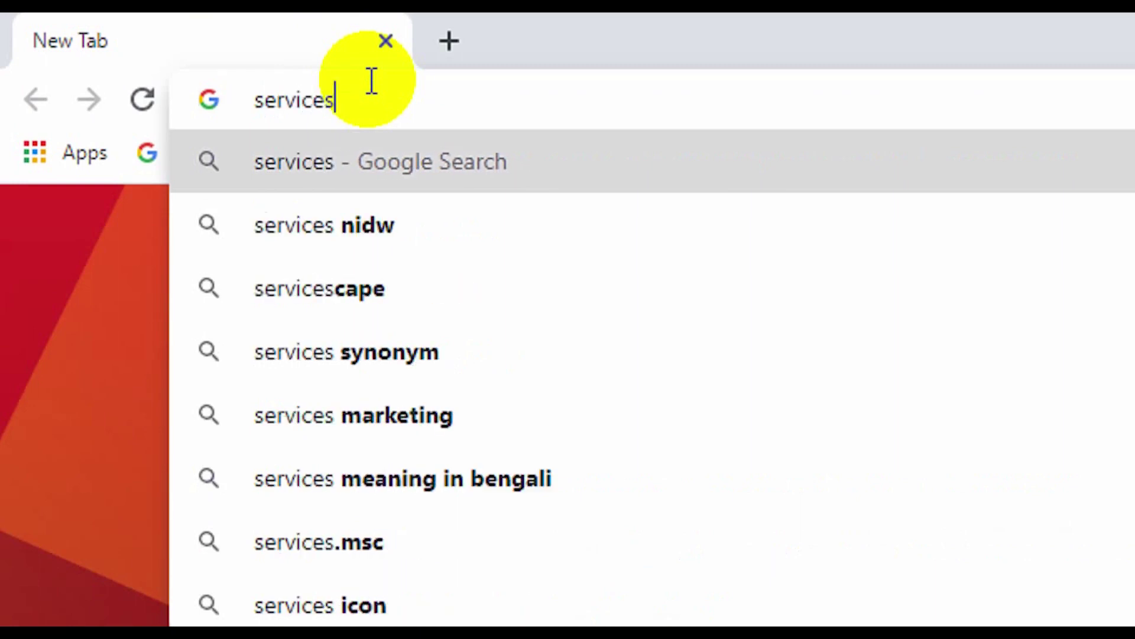
text(.nidw)
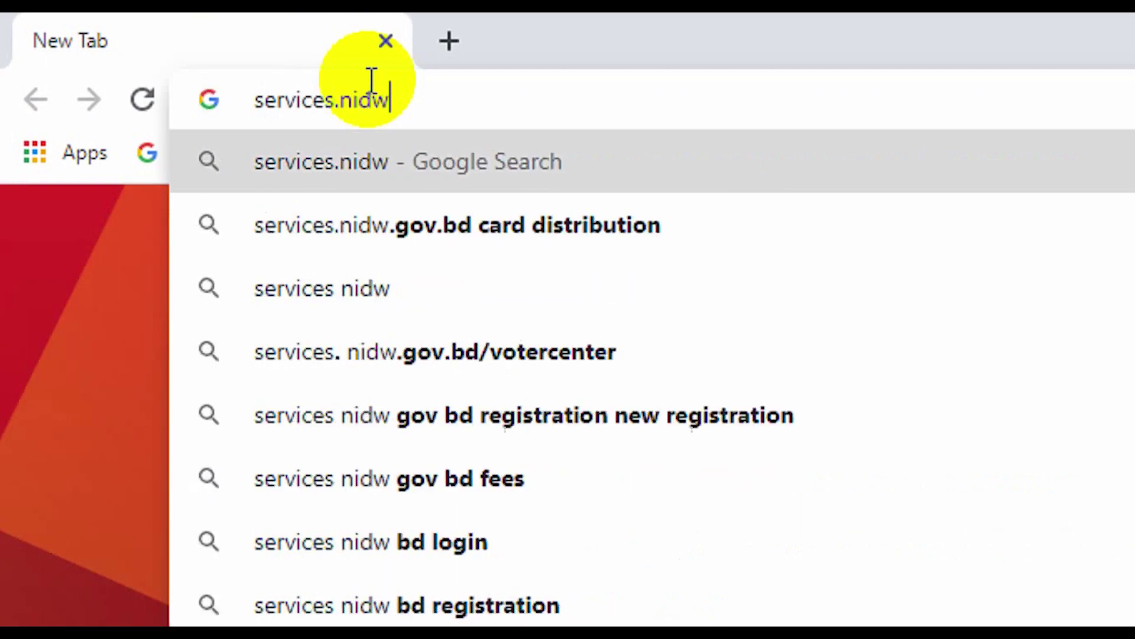
text(.gov.bd)
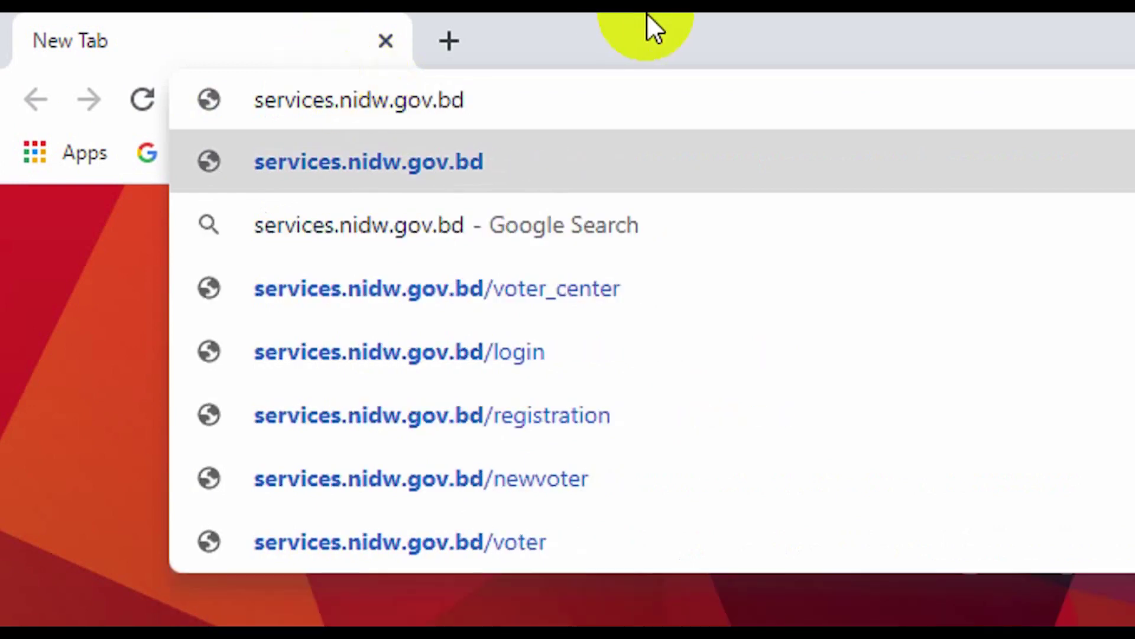
key(Return)
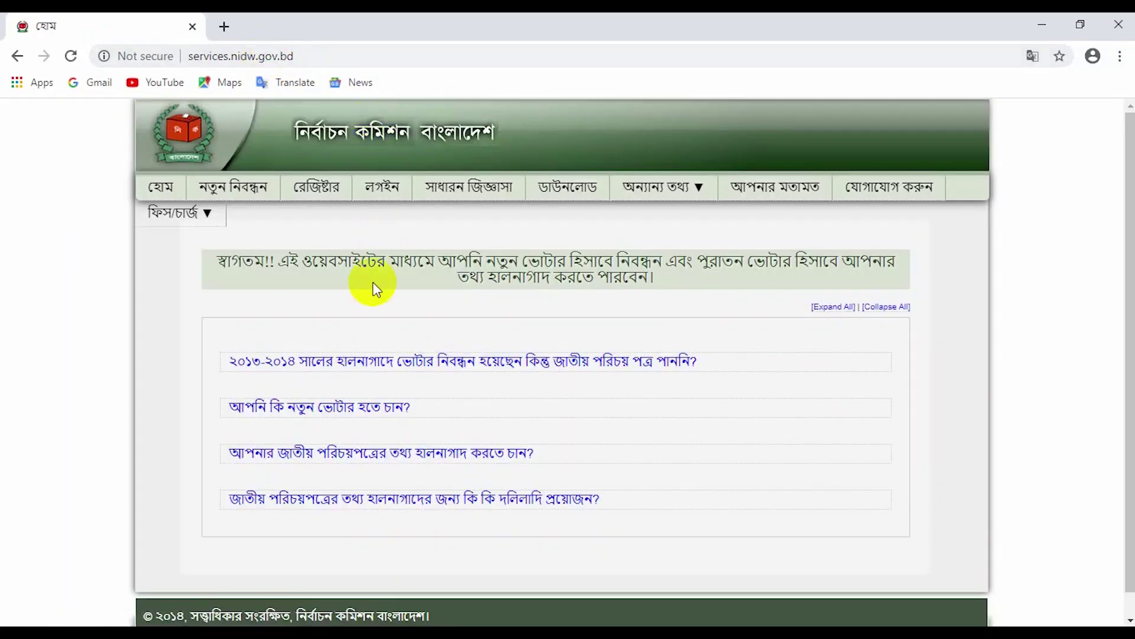
Open the রেজিষ্টার new registration form and step through its NID, birth-date, mobile and email fields.
click(322, 194)
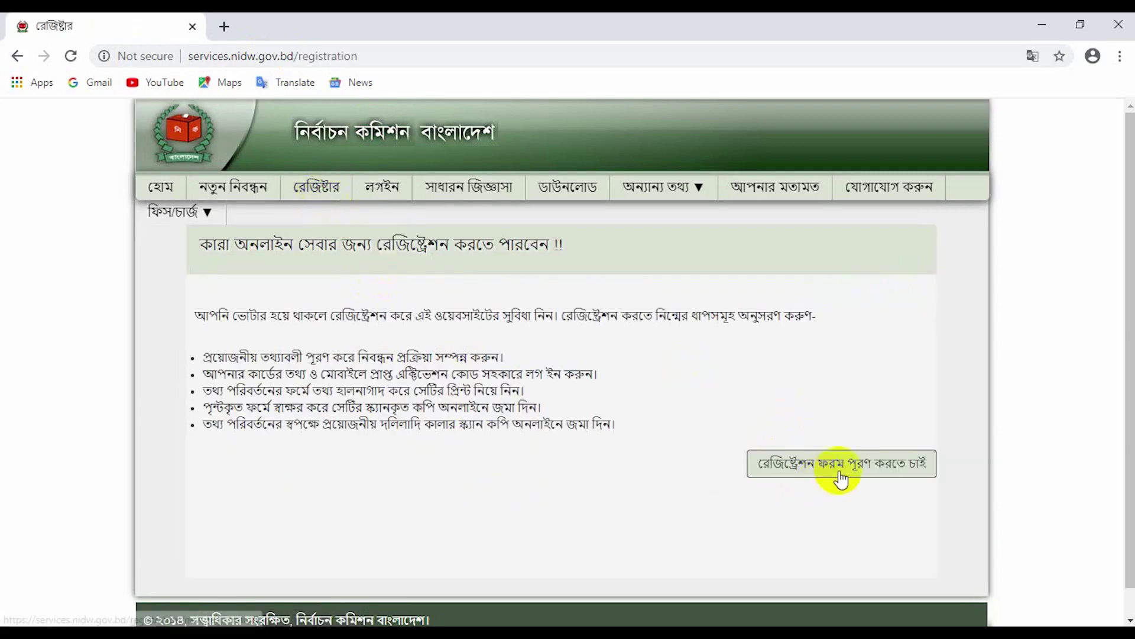
click(838, 476)
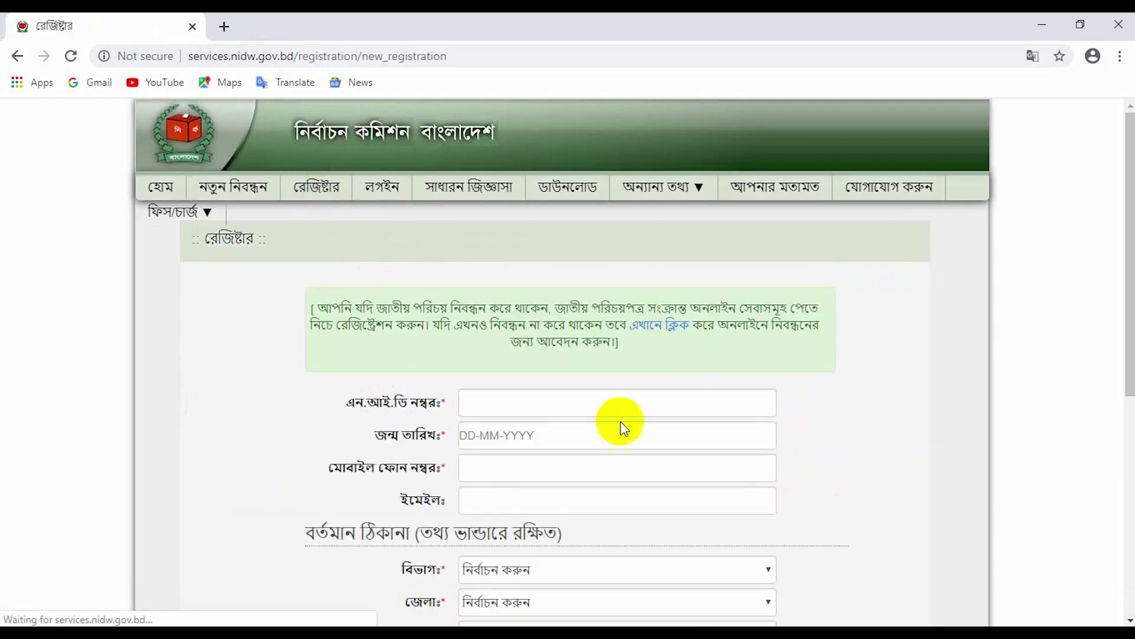
click(507, 236)
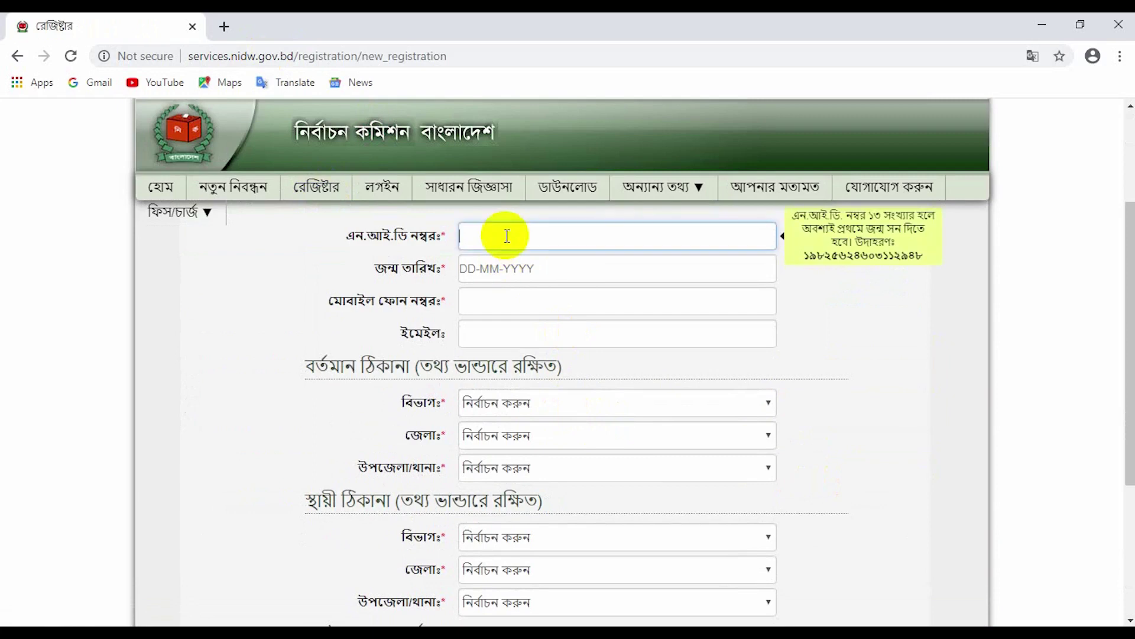
click(502, 270)
click(326, 296)
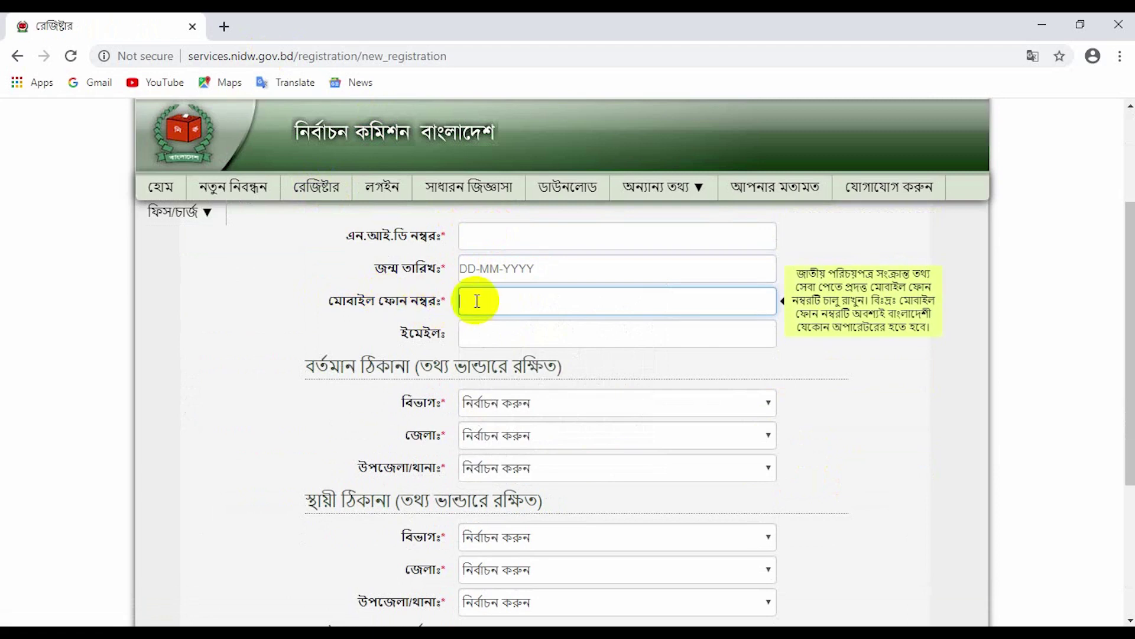
click(483, 326)
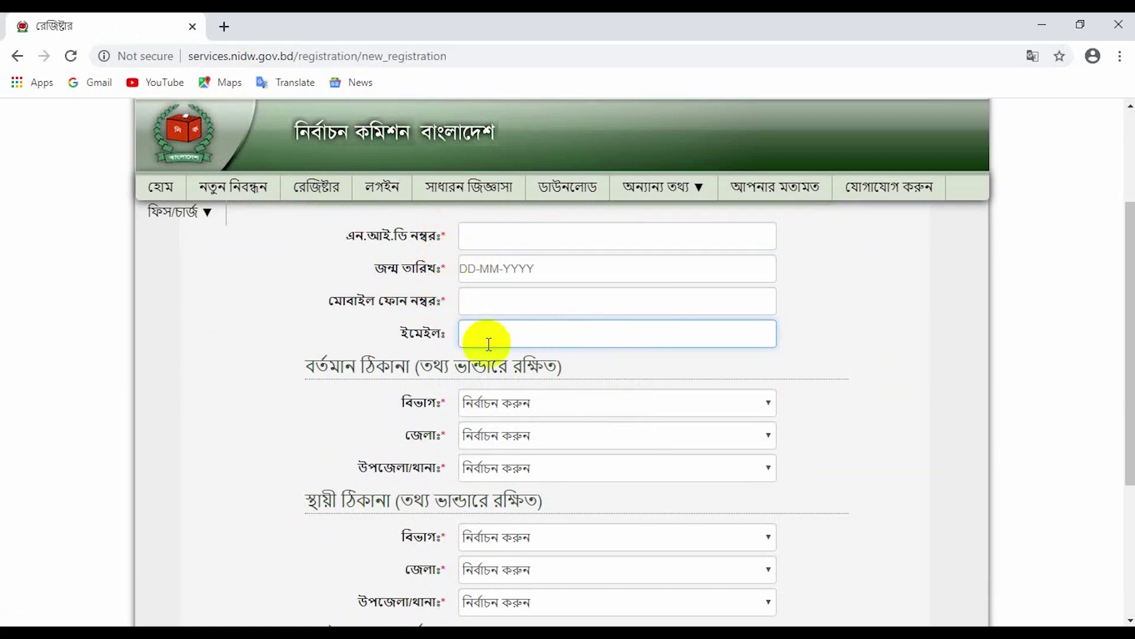
scroll(773, 362, down, 2)
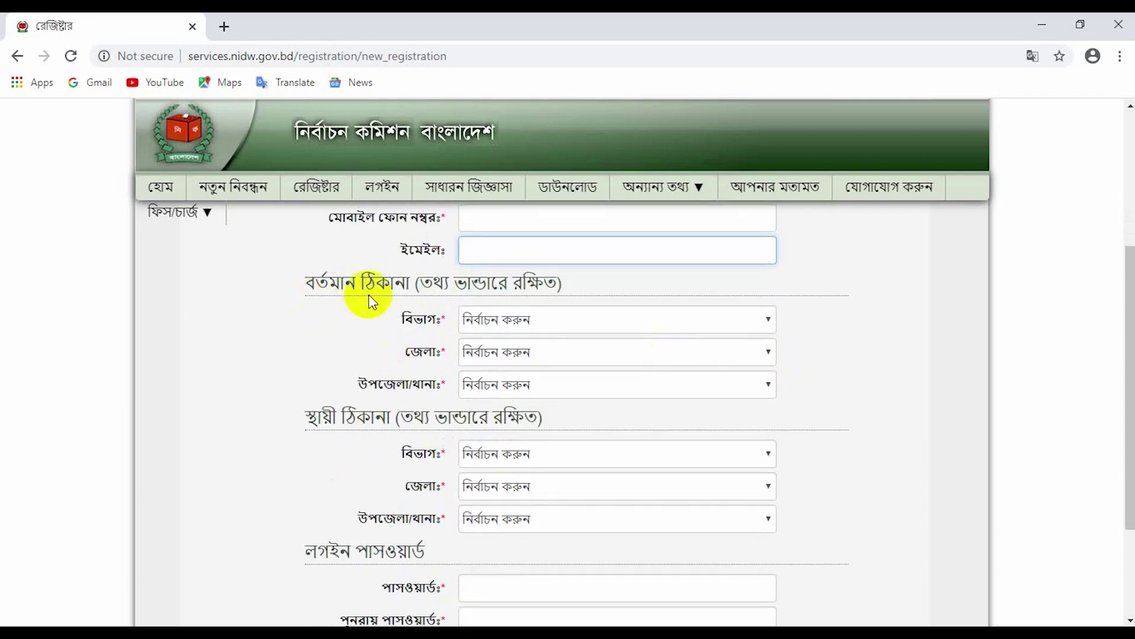
Pick ঢাকা as the present-address division.
click(520, 323)
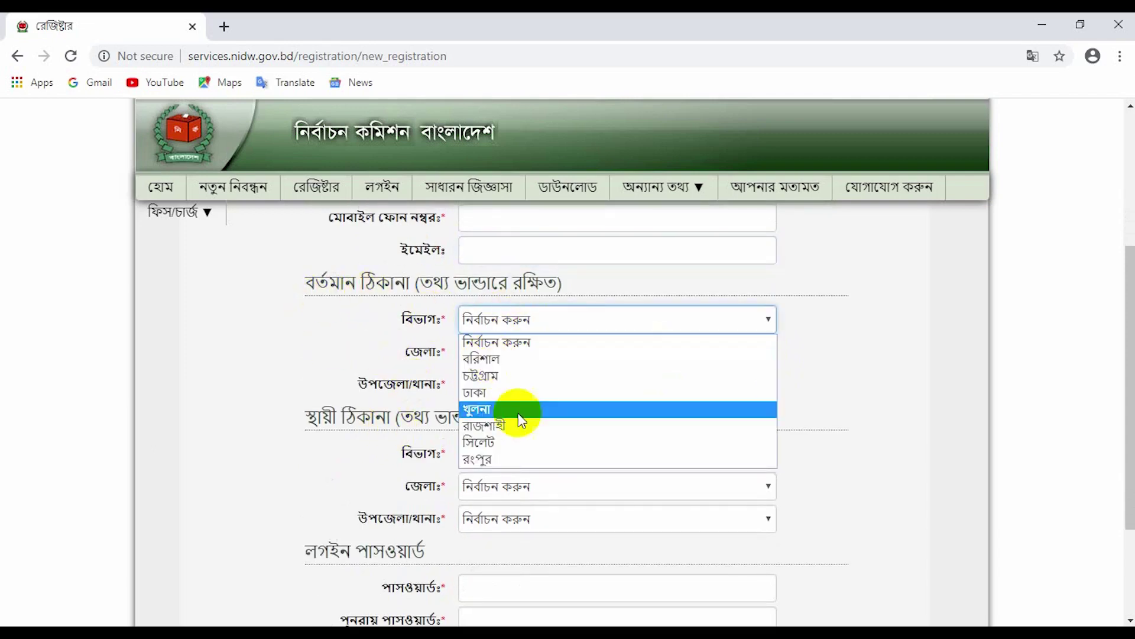
click(443, 355)
click(482, 353)
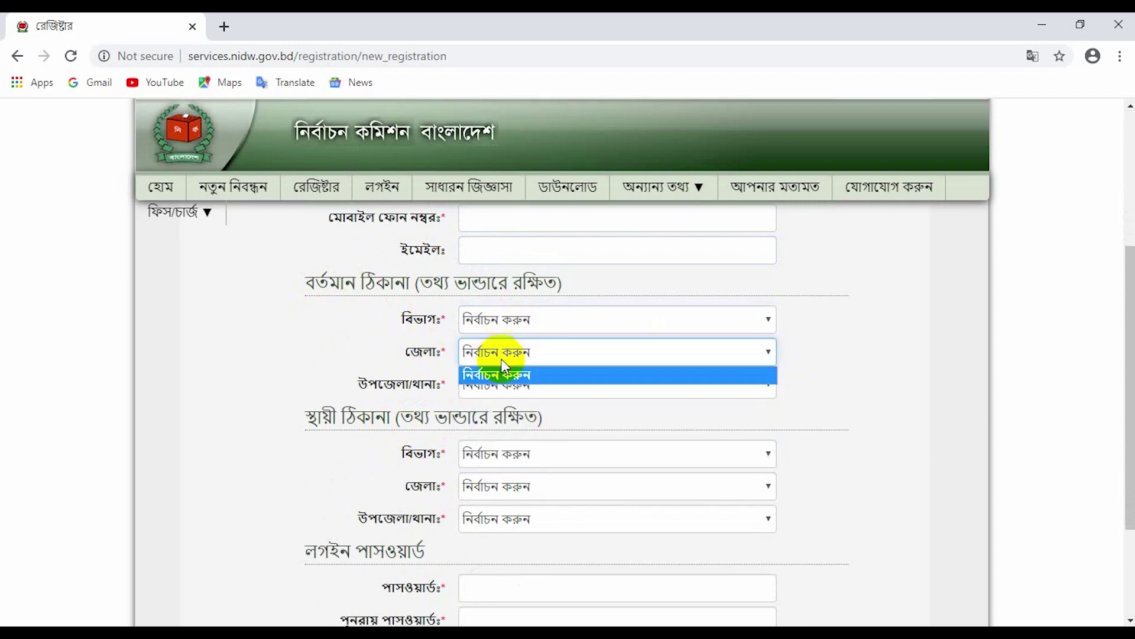
click(482, 321)
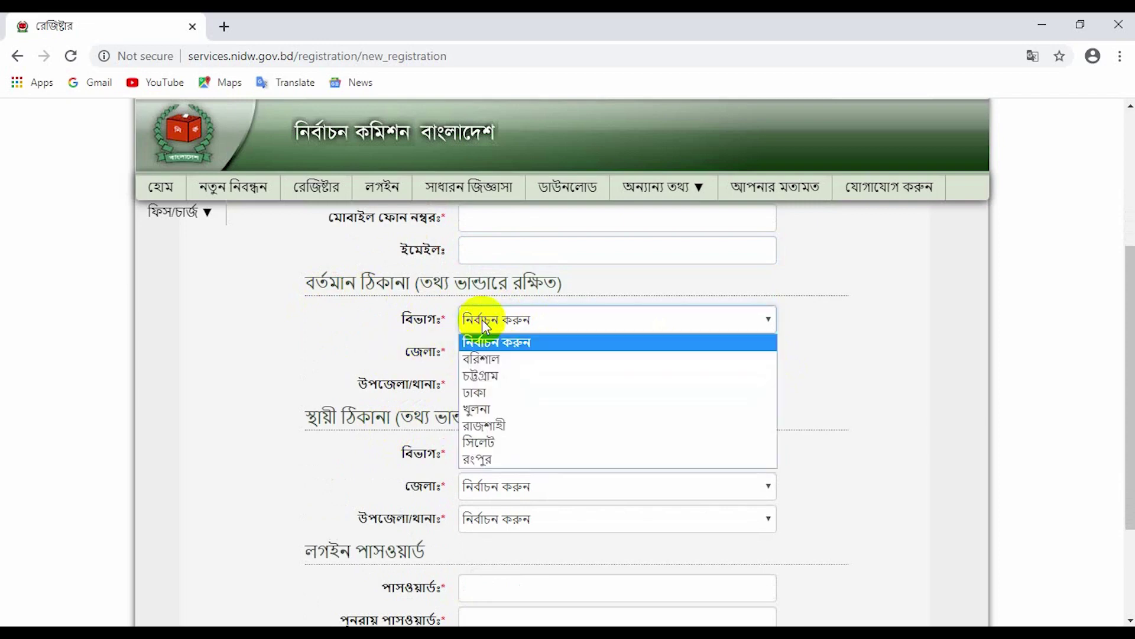
click(509, 393)
Choose জামালপুর as the district, leave the upazila unset, and scroll to the password rules.
click(505, 354)
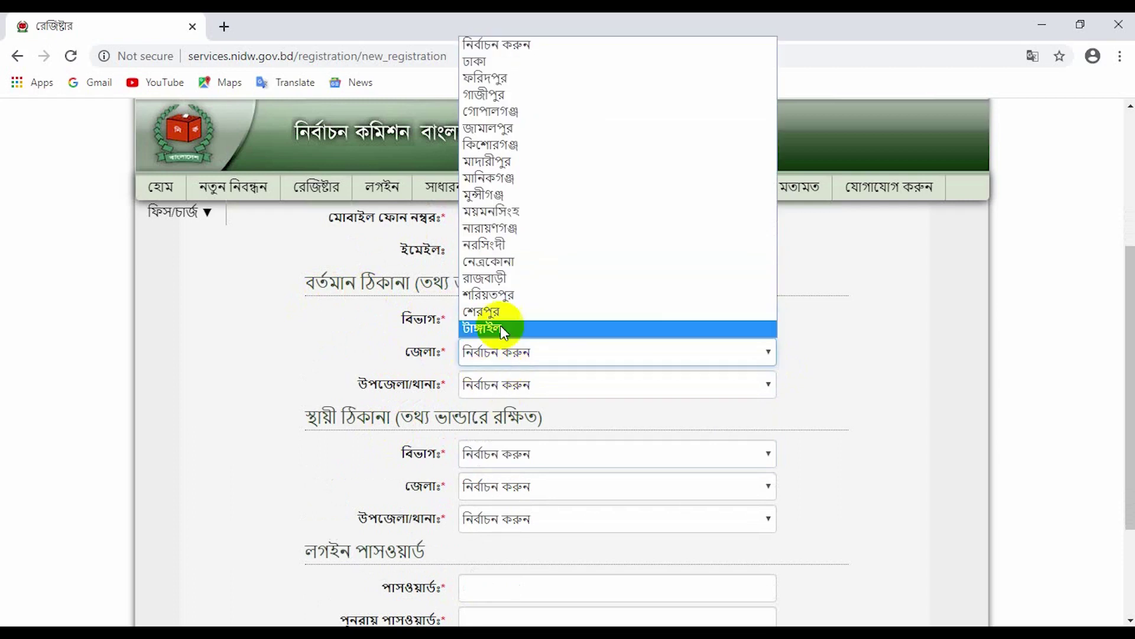
click(307, 354)
click(496, 386)
click(490, 352)
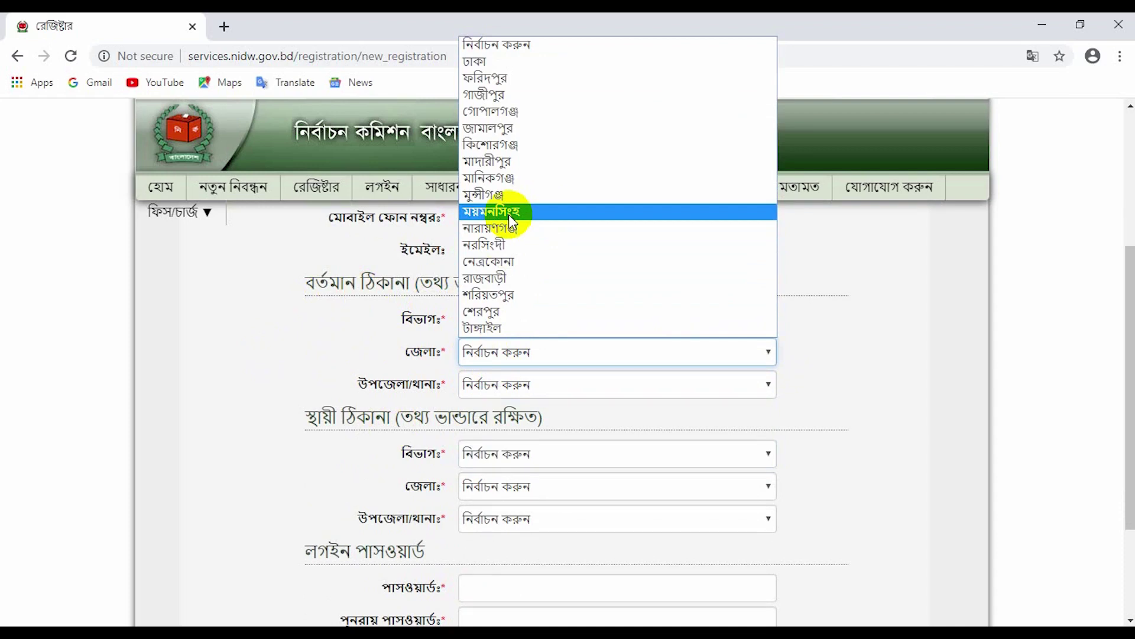
click(535, 128)
click(528, 386)
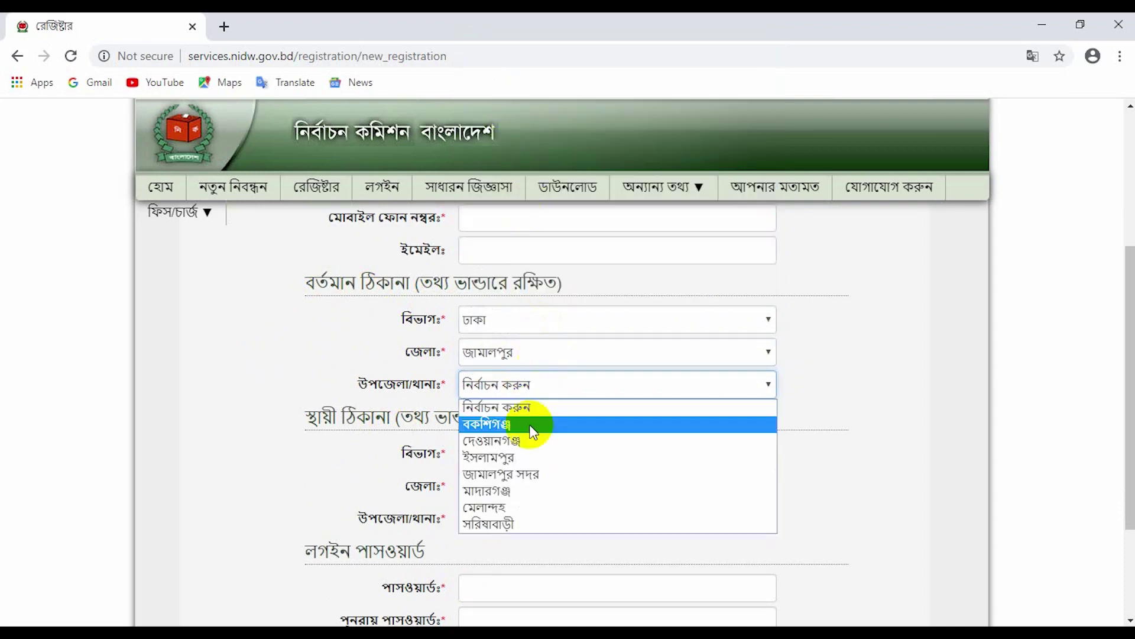
click(321, 403)
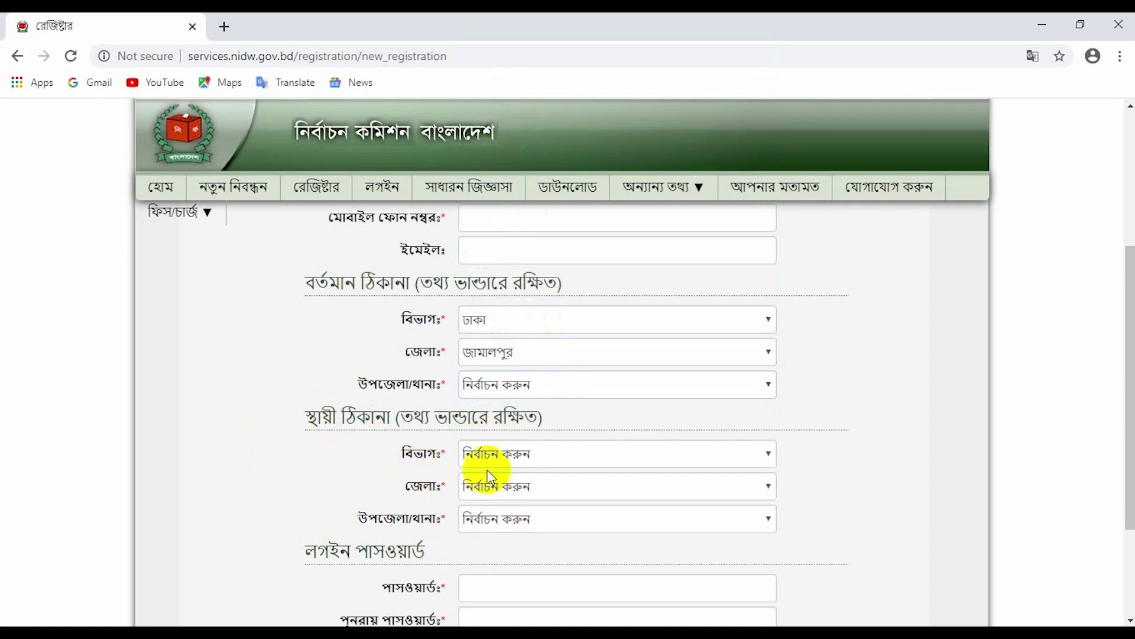
scroll(489, 473, down, 3)
click(489, 436)
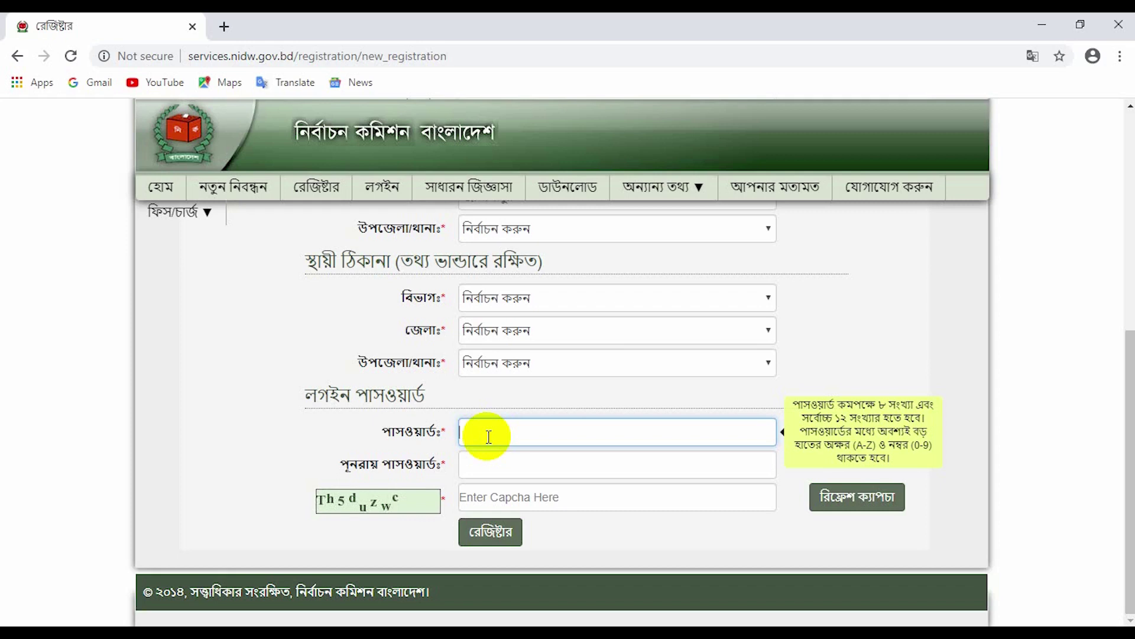
click(475, 466)
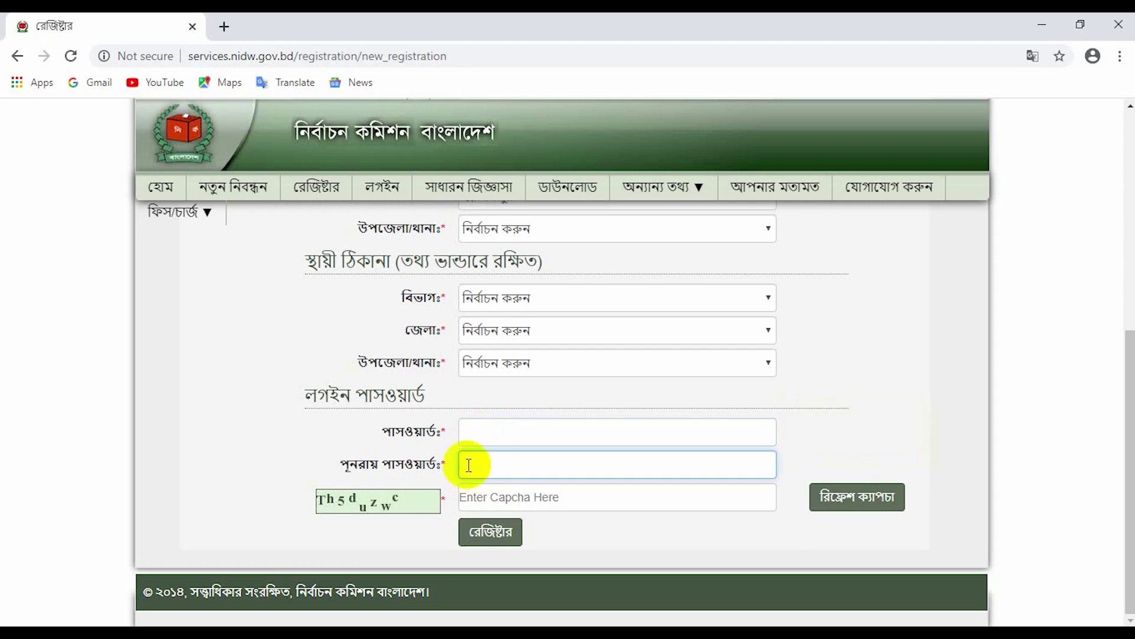
click(490, 502)
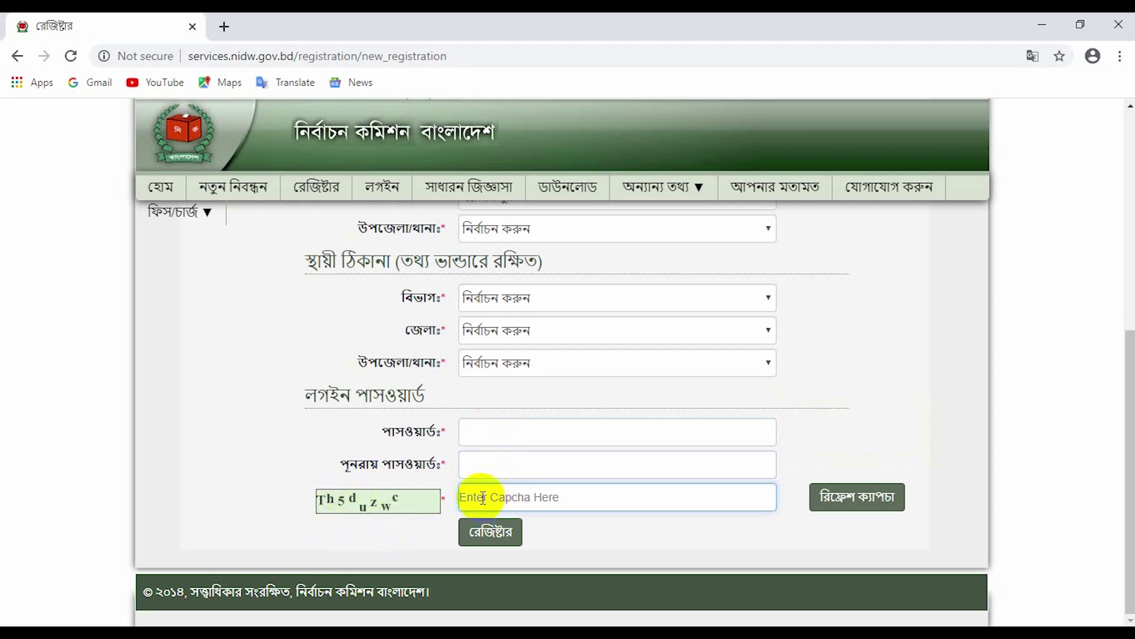
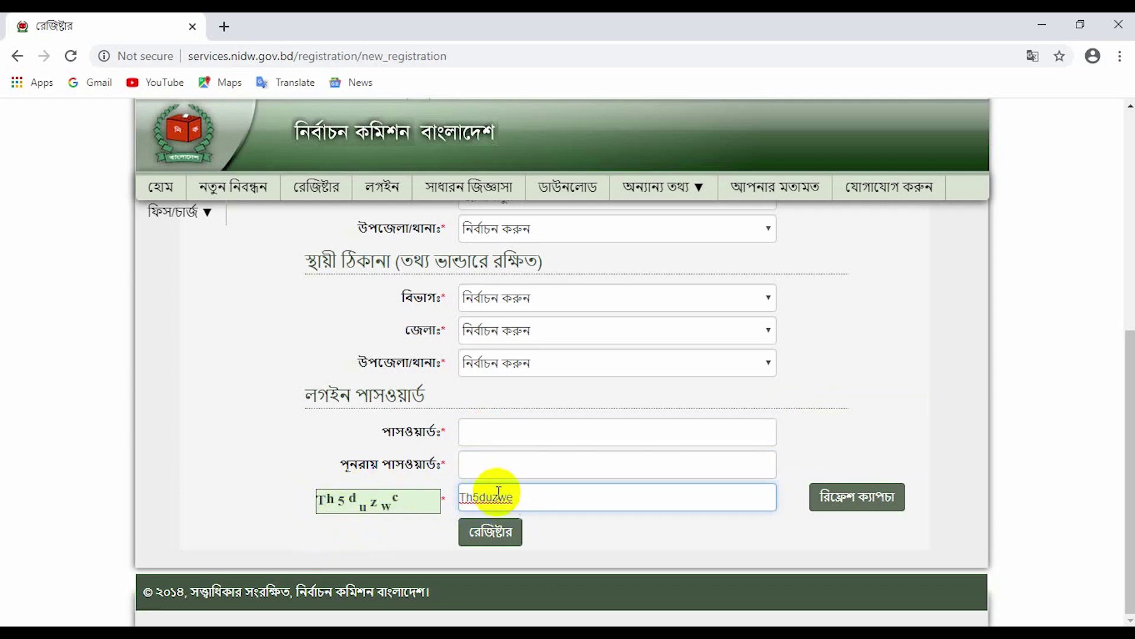
click(481, 535)
drag(531, 503, 246, 492)
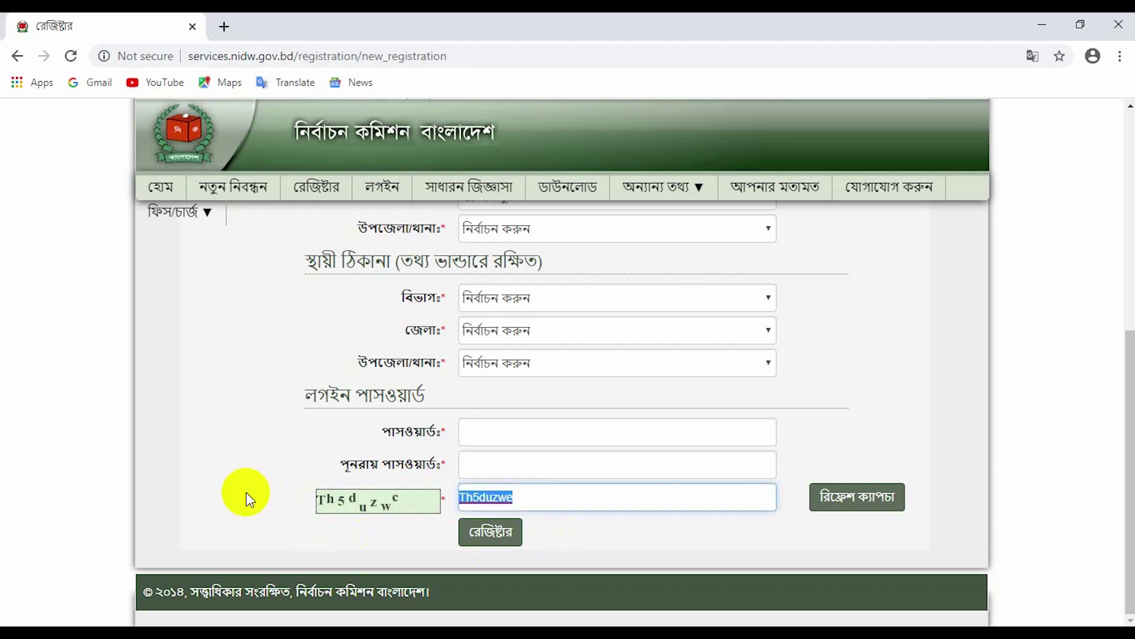
key(BackSpace)
scroll(308, 478, up, 7)
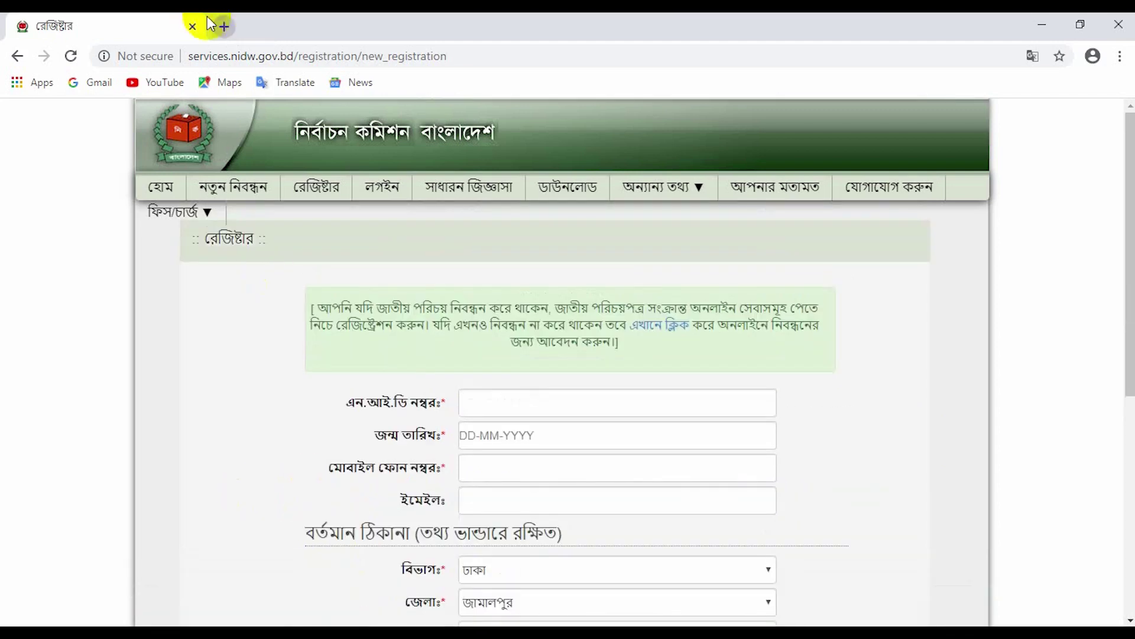
Load services.nidw.gov.bd in a fresh tab via the address-bar suggestion.
click(224, 26)
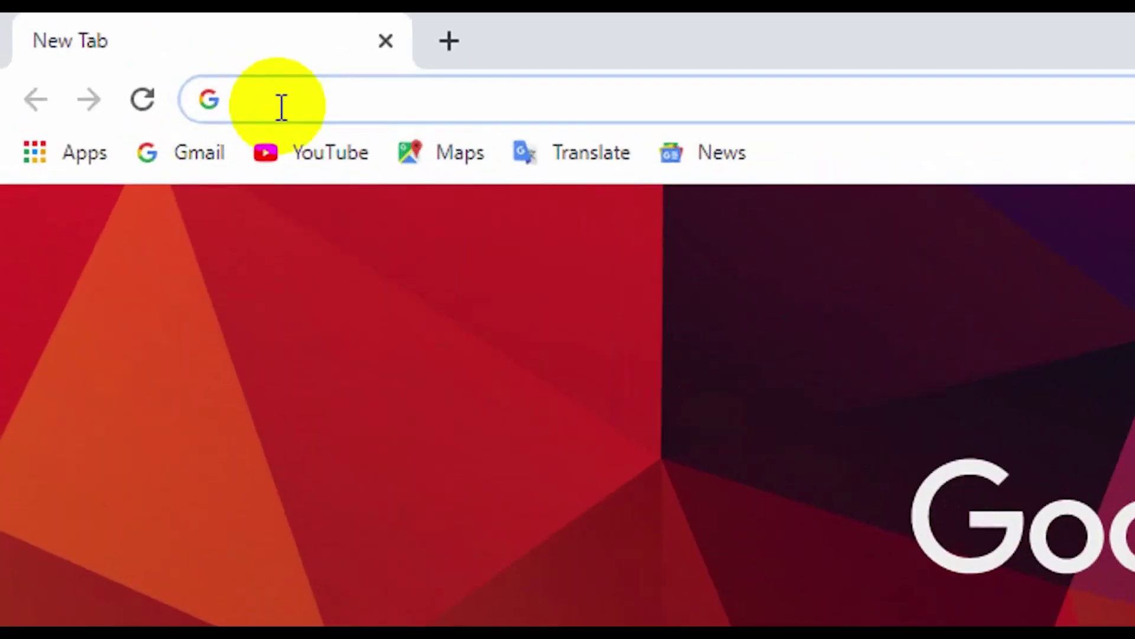
text(service)
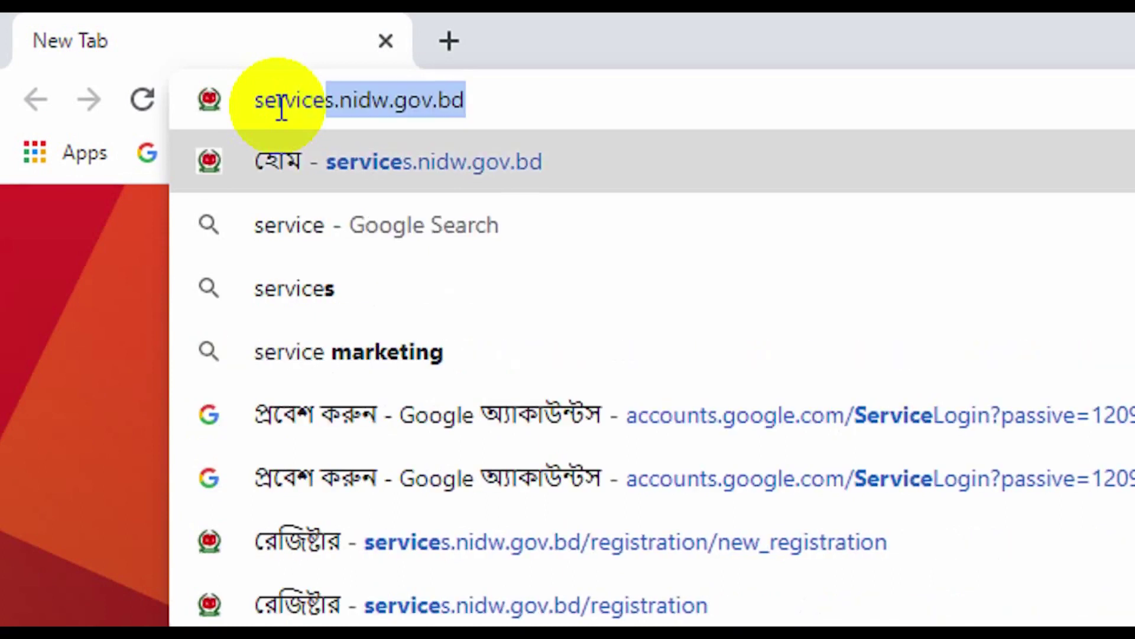
key(Return)
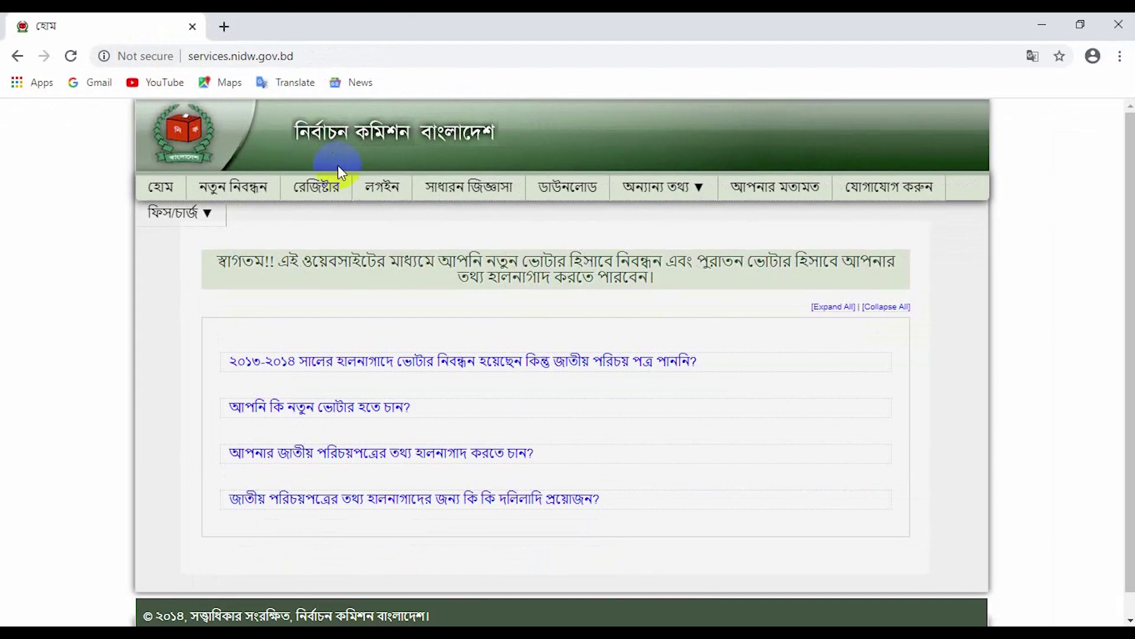
Open the লগইন page and step through its NID, birth-date, password and captcha fields, leaving them empty.
click(381, 198)
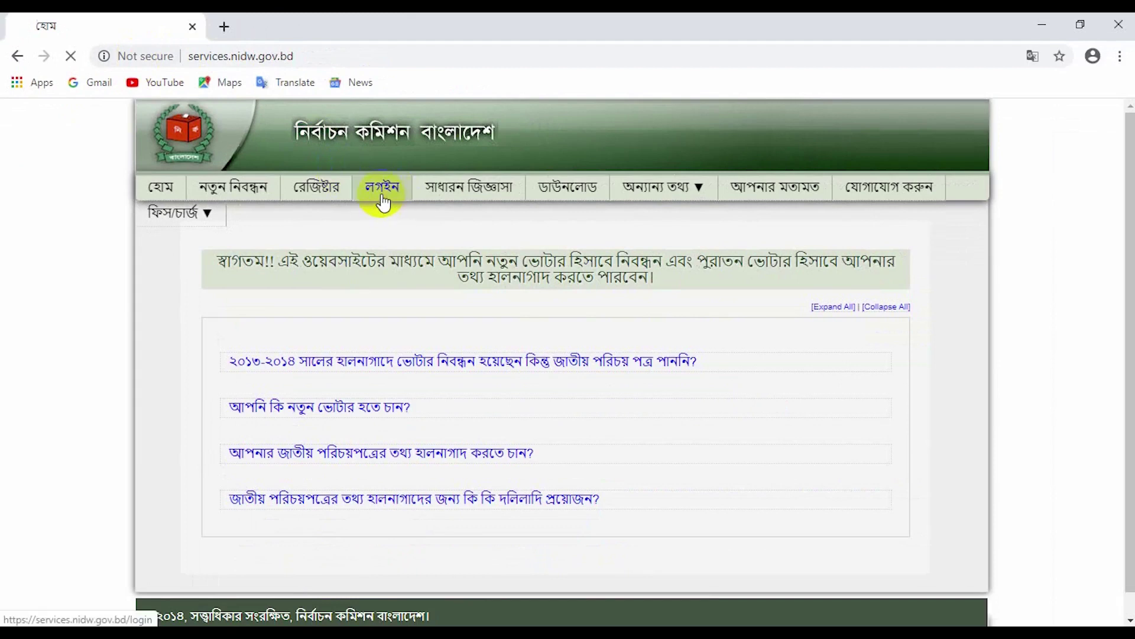
click(534, 387)
scroll(535, 388, down, 1)
click(536, 384)
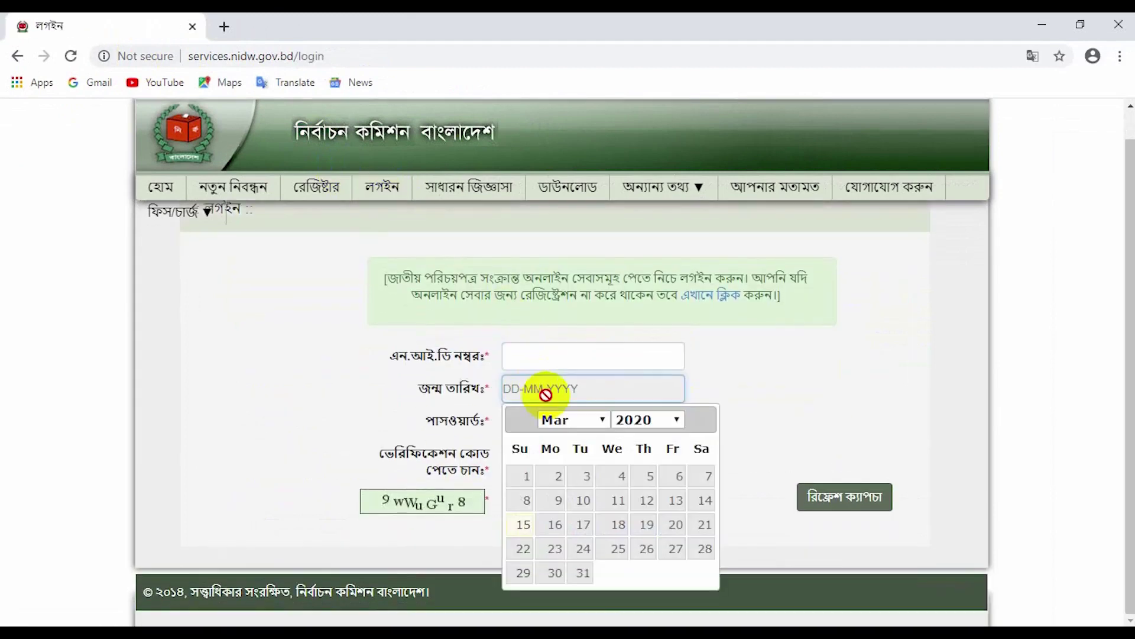
click(367, 410)
click(547, 423)
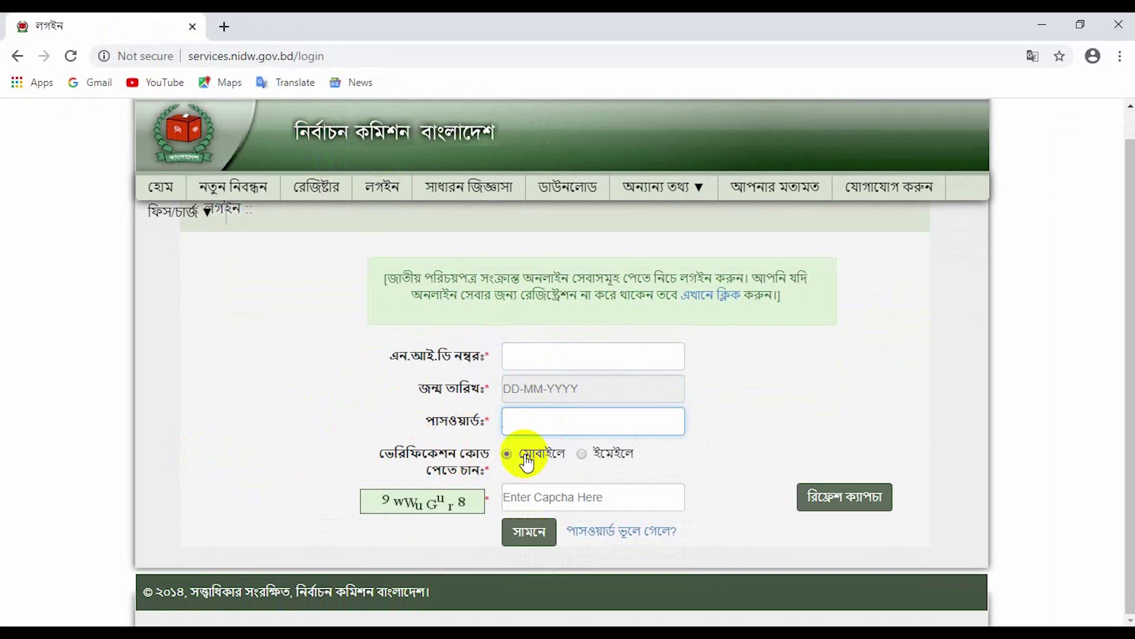
click(274, 423)
click(512, 499)
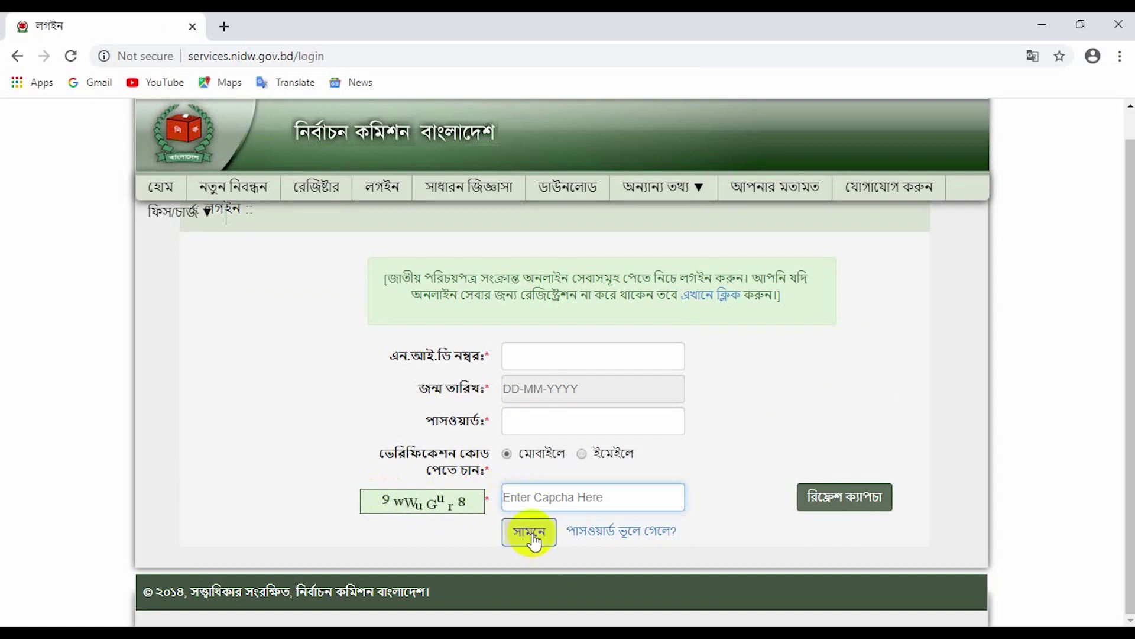
click(471, 537)
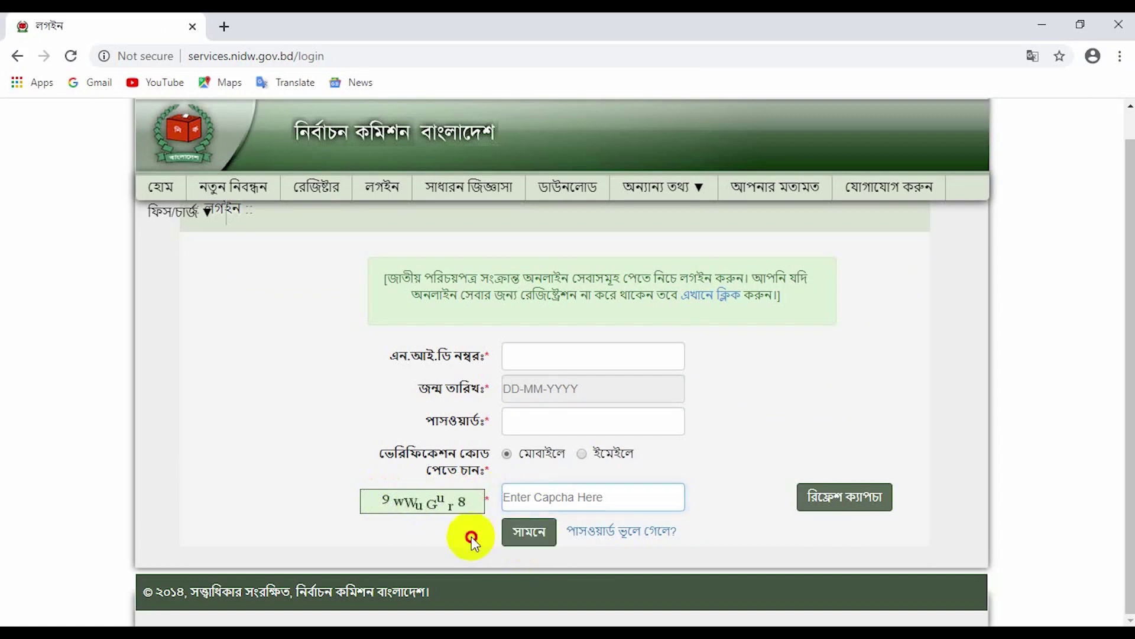